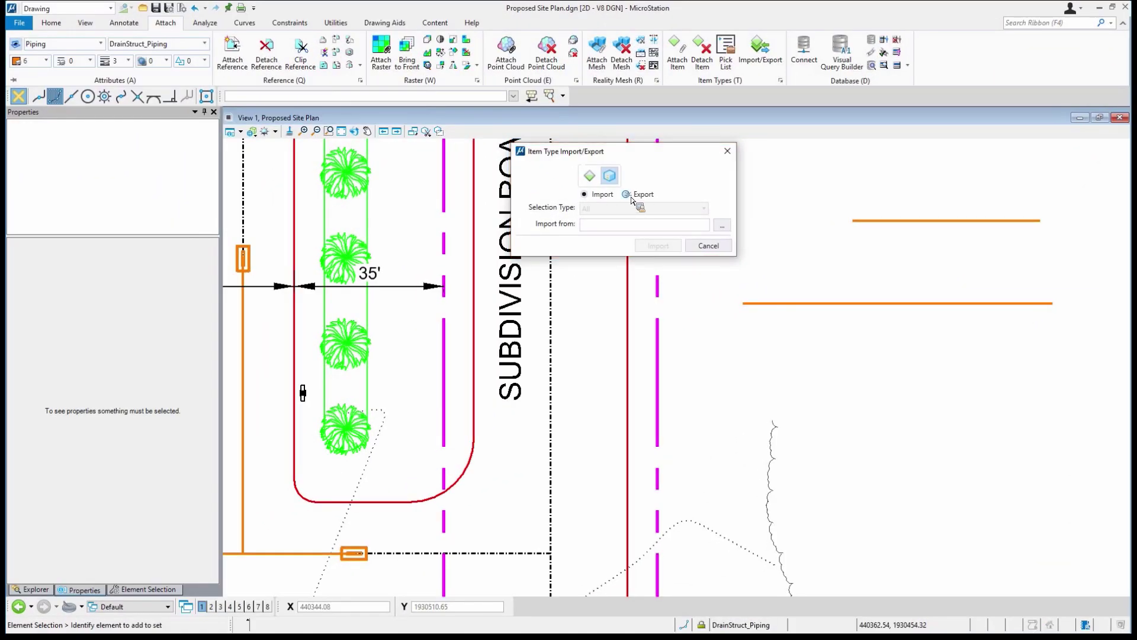
Switch the item type transfer mode to Export, and review the properties under Drainage System in the Item Types dialog.
click(629, 198)
click(780, 81)
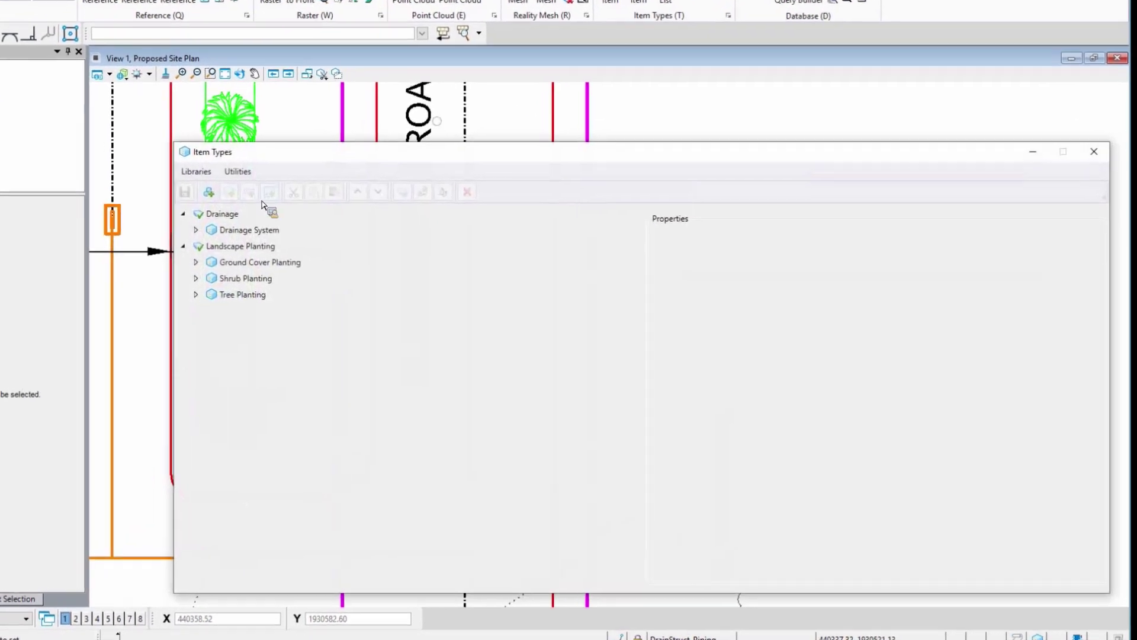
click(317, 270)
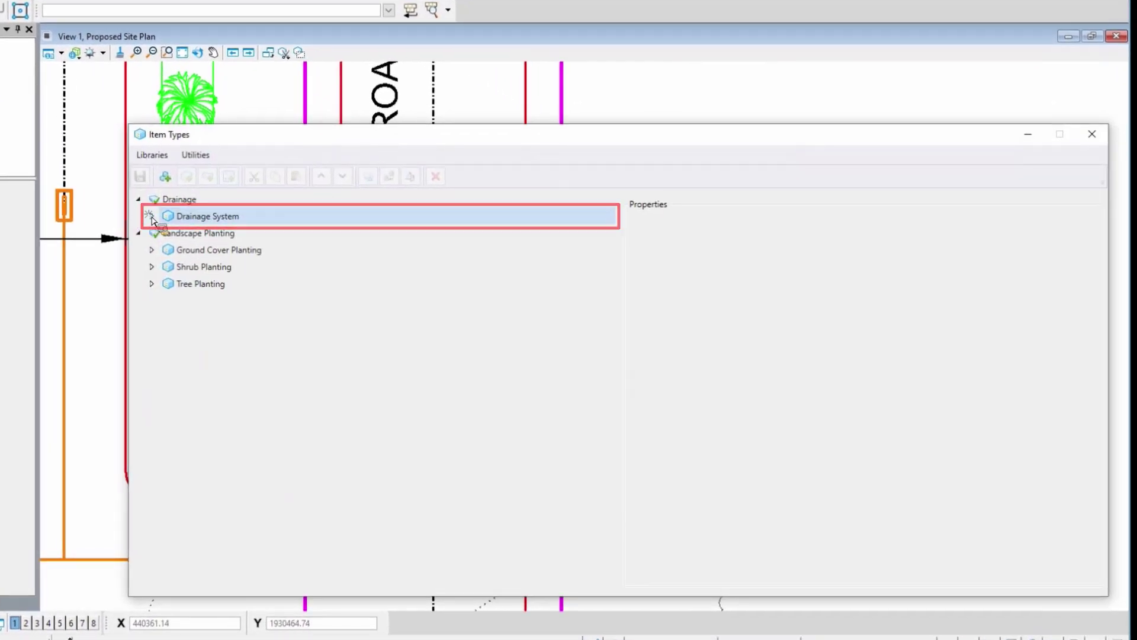
click(152, 216)
click(228, 249)
drag(222, 290, 241, 221)
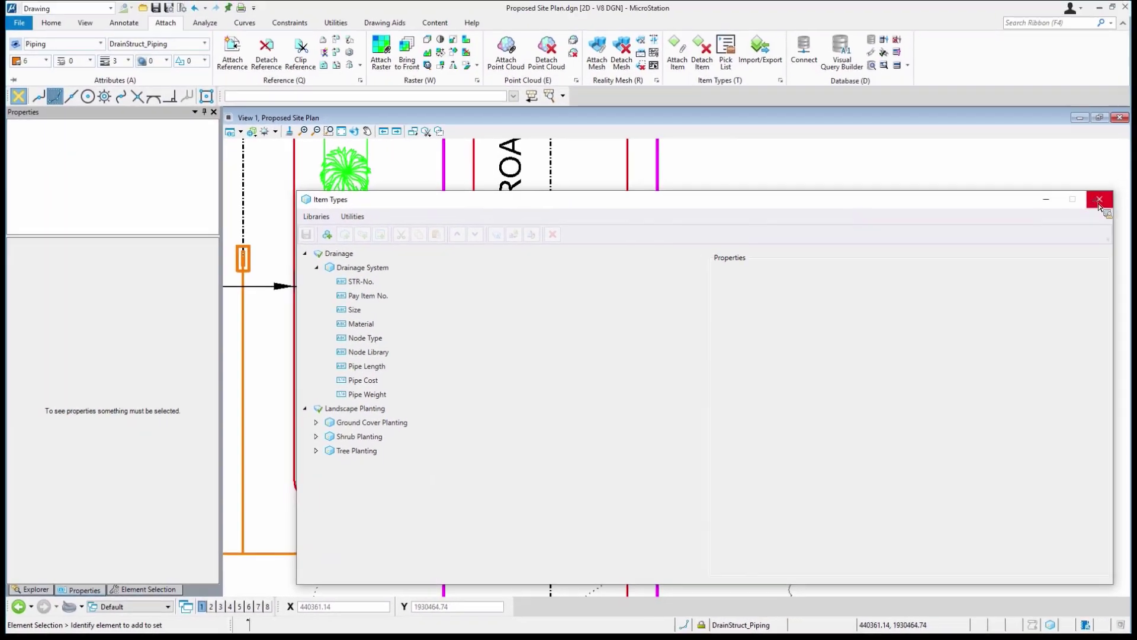
click(1092, 134)
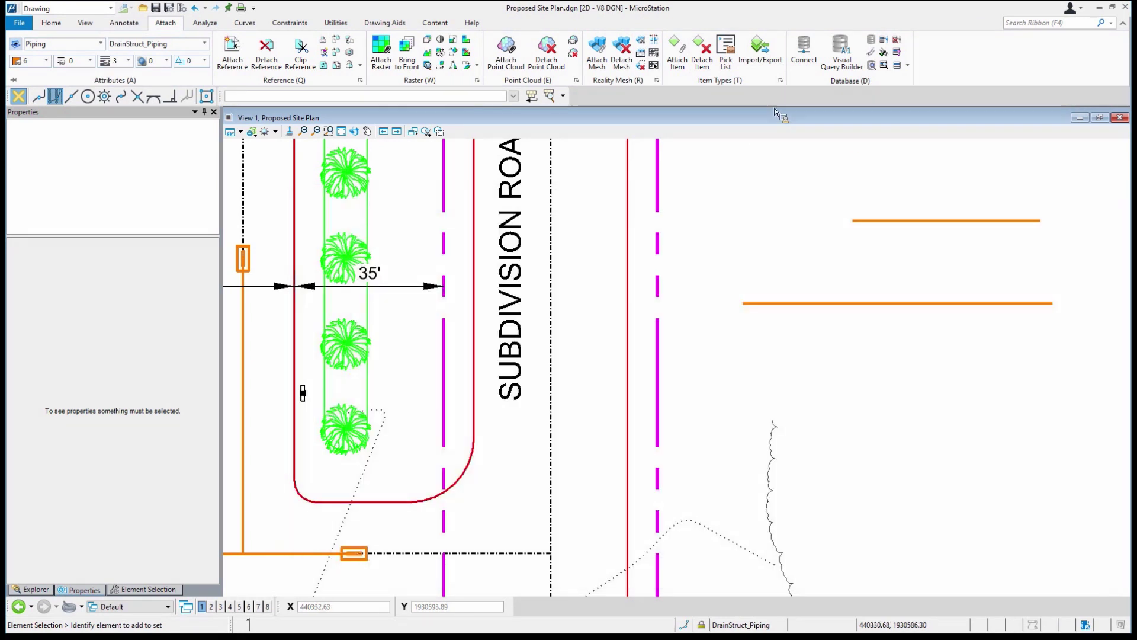
Check the Import option for transferring item types and cancel without importing anything.
click(780, 81)
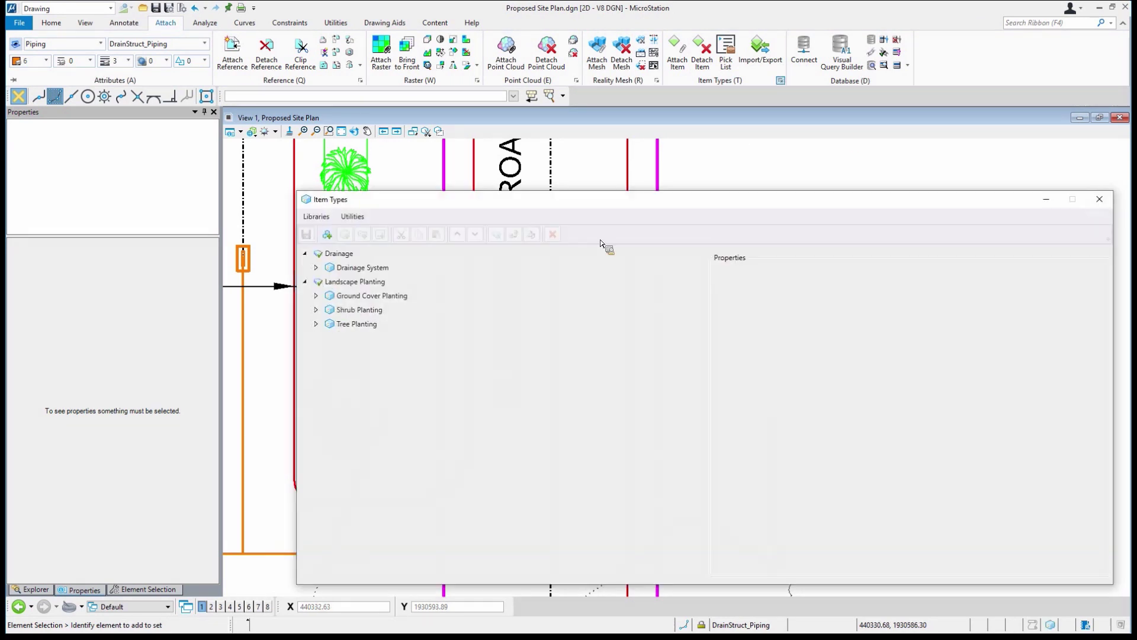
click(781, 59)
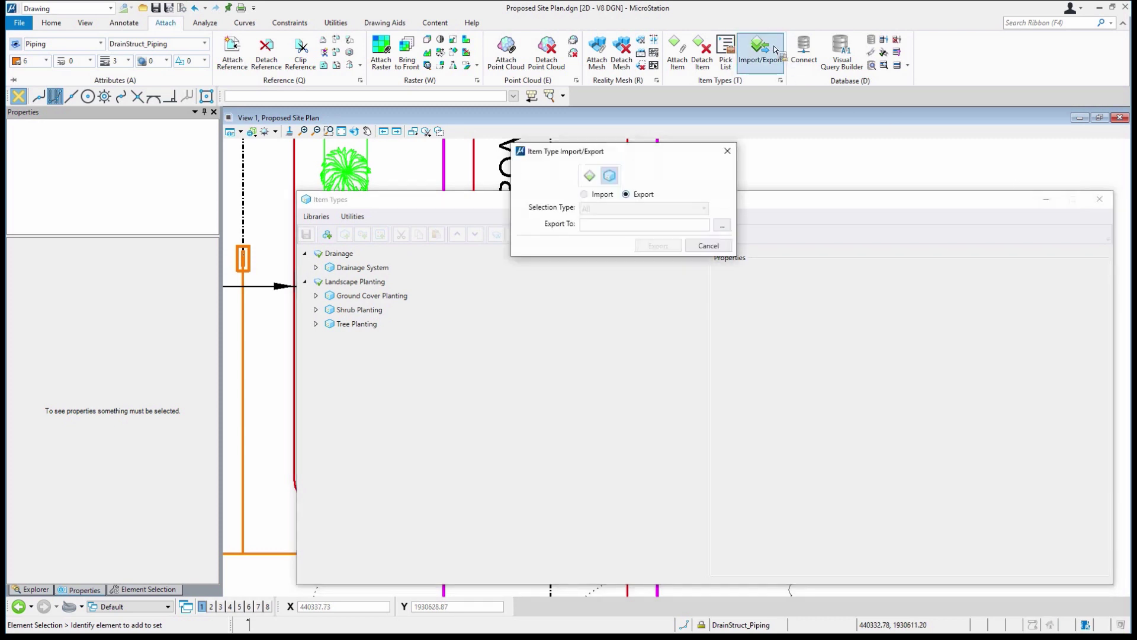
click(584, 194)
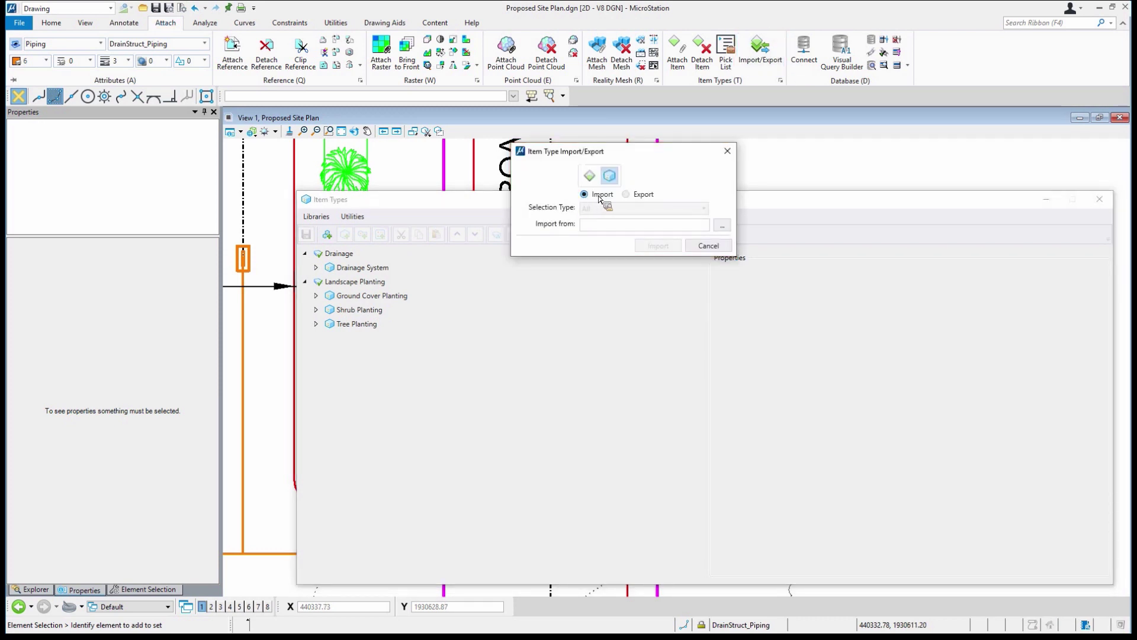
click(708, 246)
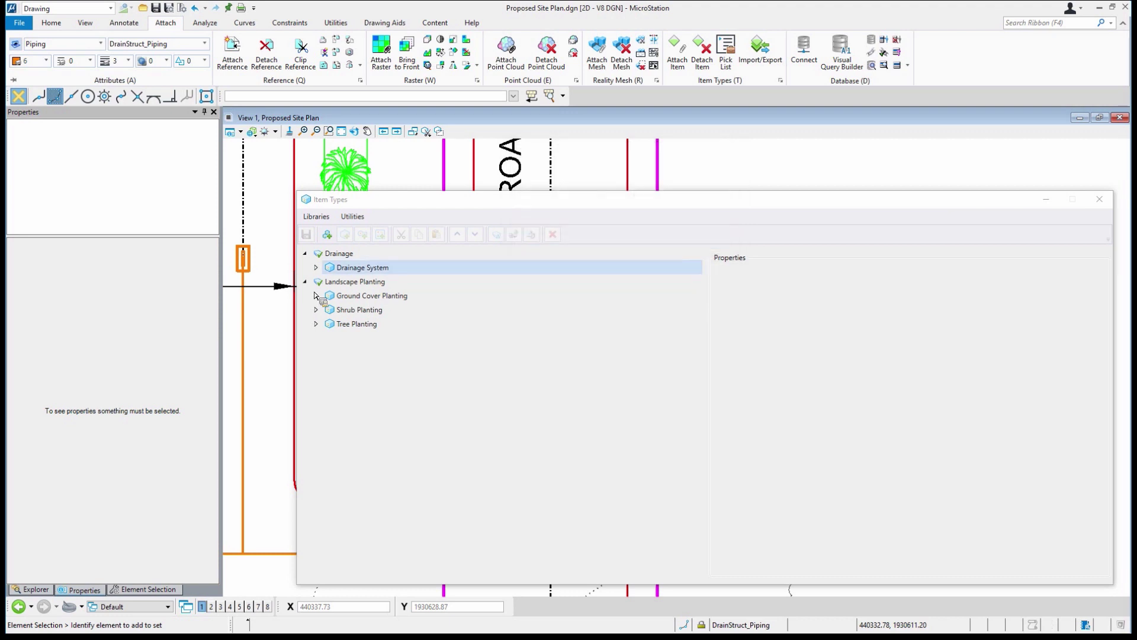
Inspect the definitions of the Size and Material properties of the Drainage System item type.
click(316, 268)
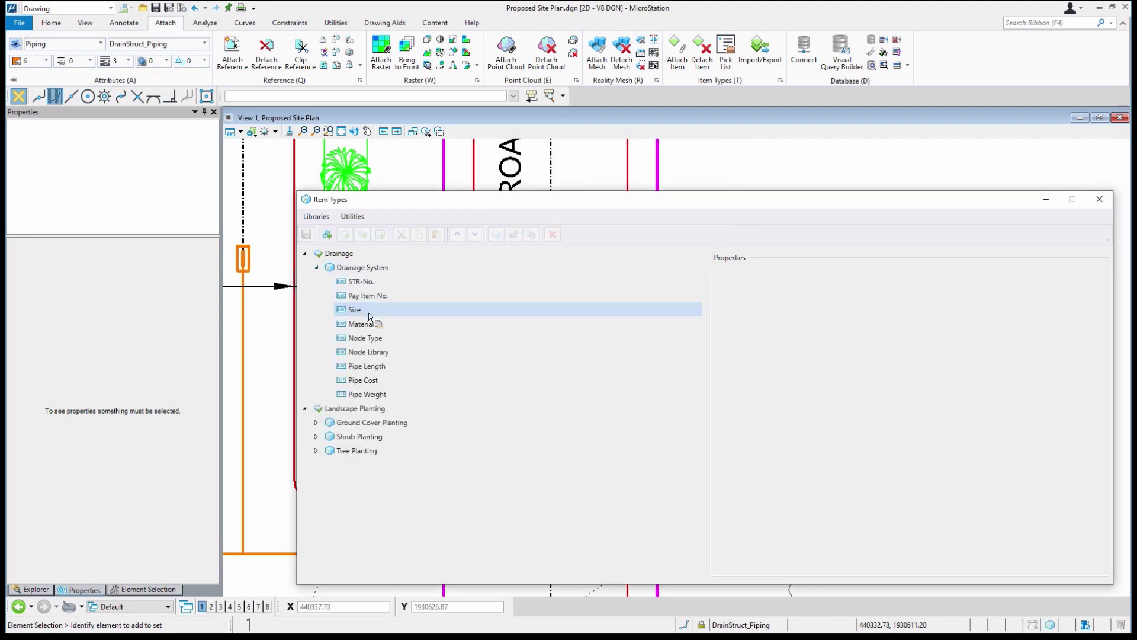
click(369, 310)
click(369, 324)
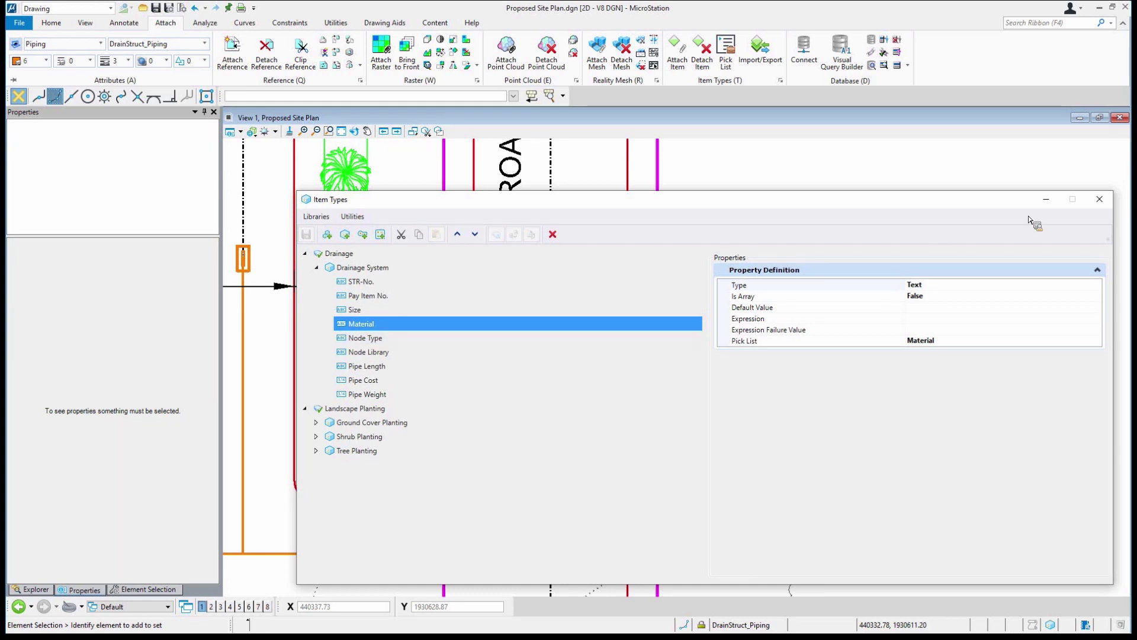
click(1100, 199)
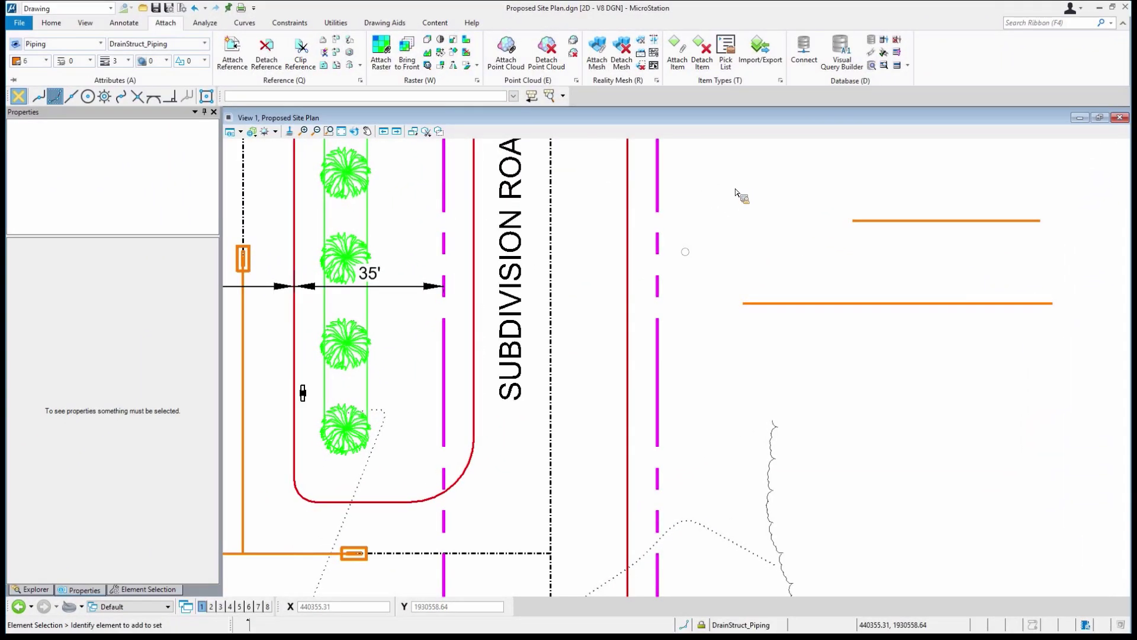
Preview the results of the Pipe Only report definition in the Drainage Report group.
scroll(672, 299, down, 4)
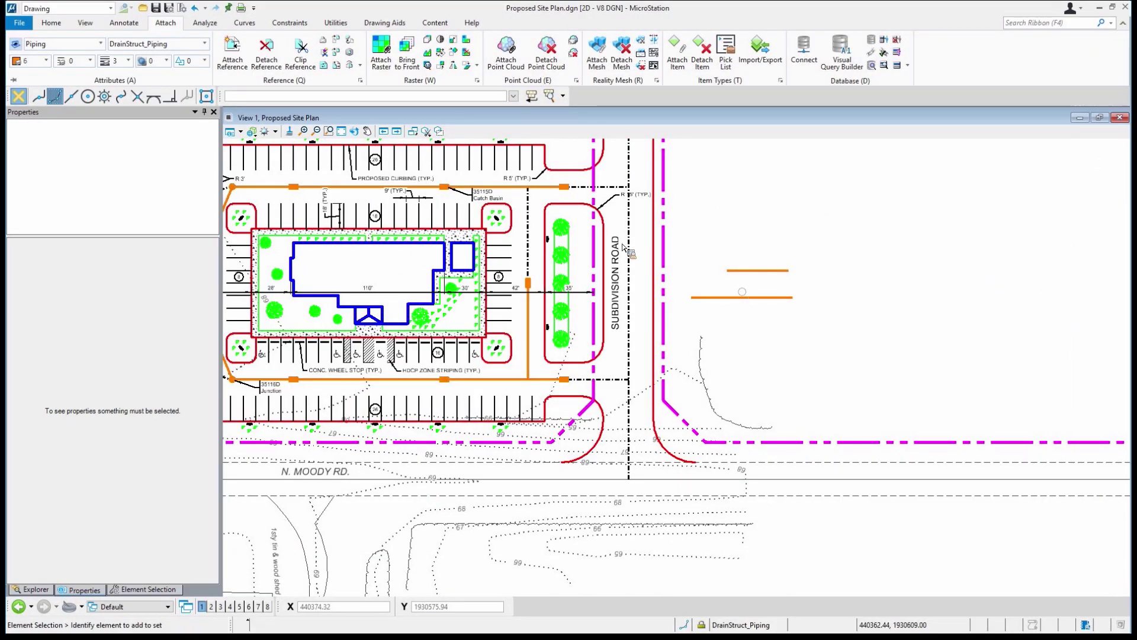
scroll(632, 299, up, 2)
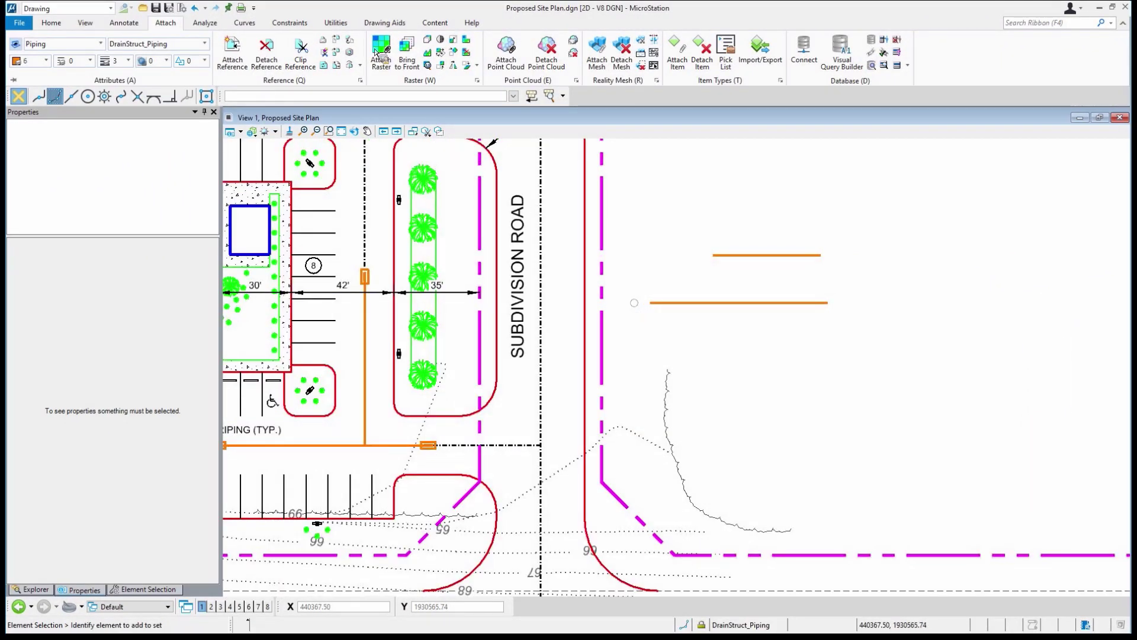
click(205, 23)
click(651, 56)
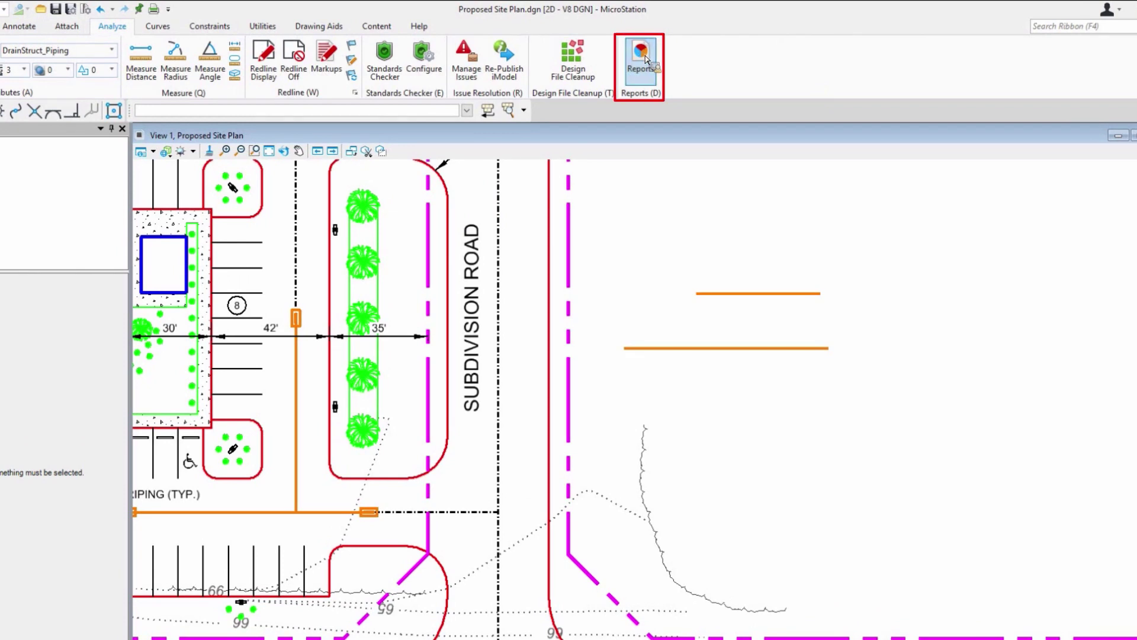
drag(440, 260, 422, 281)
click(456, 269)
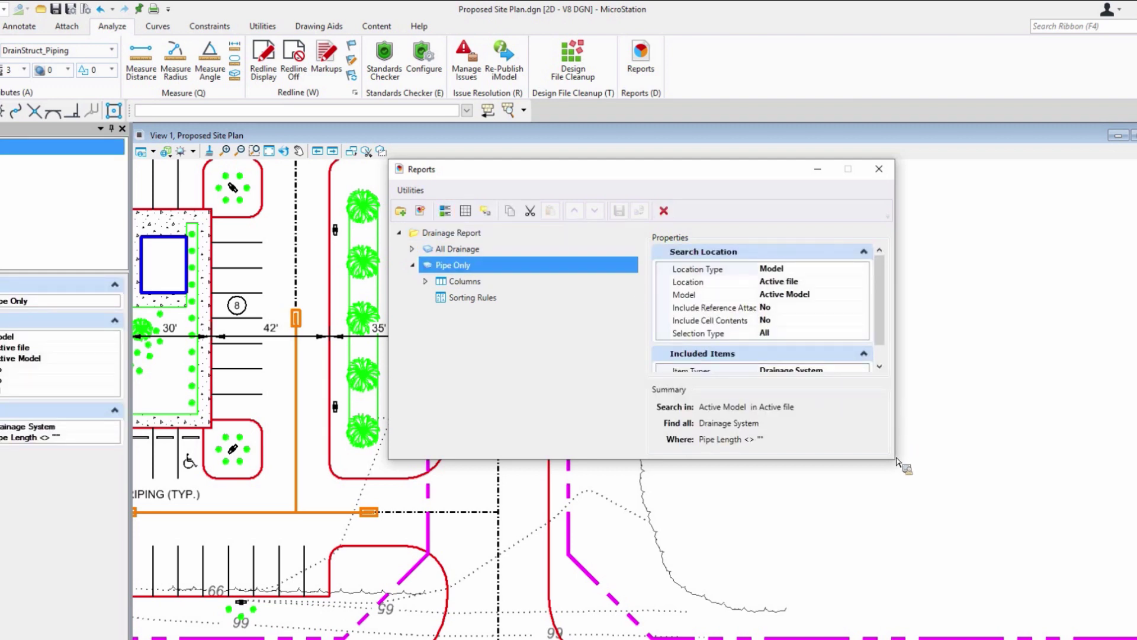
drag(897, 462, 989, 639)
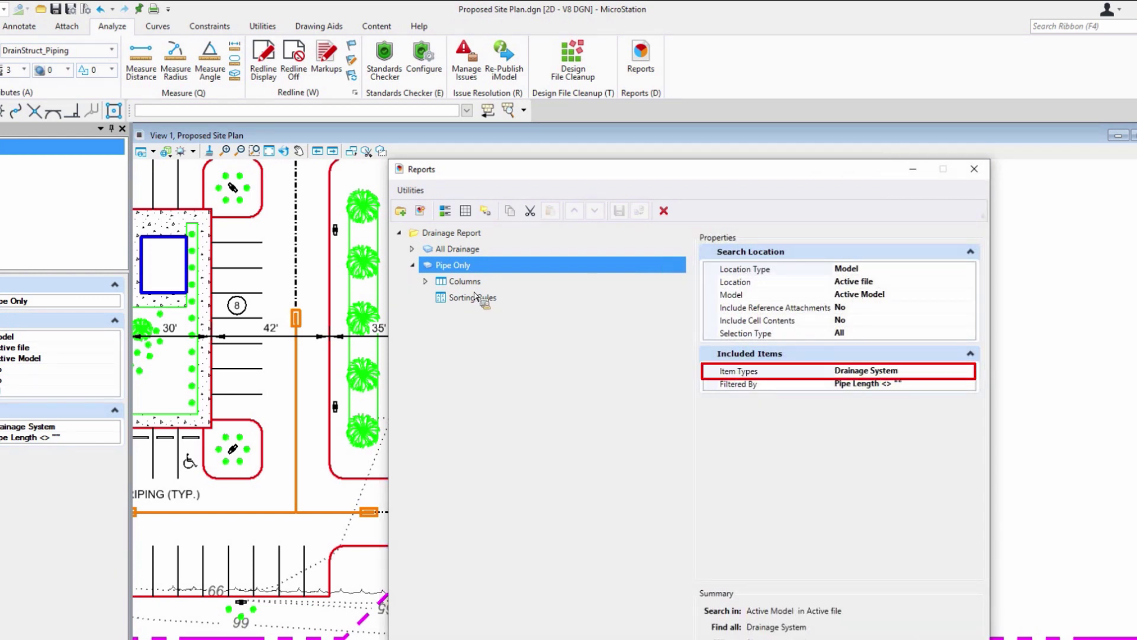
click(455, 209)
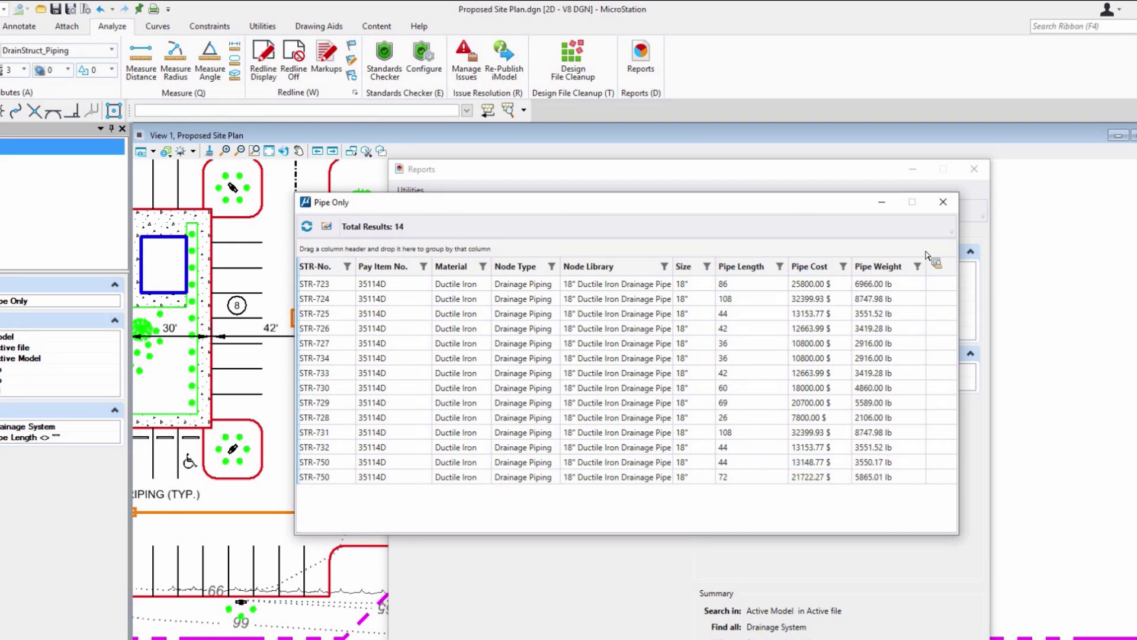
Inspect the Item Types included in the Pipe Only report, with their related item options, and close the report windows.
drag(805, 202, 796, 430)
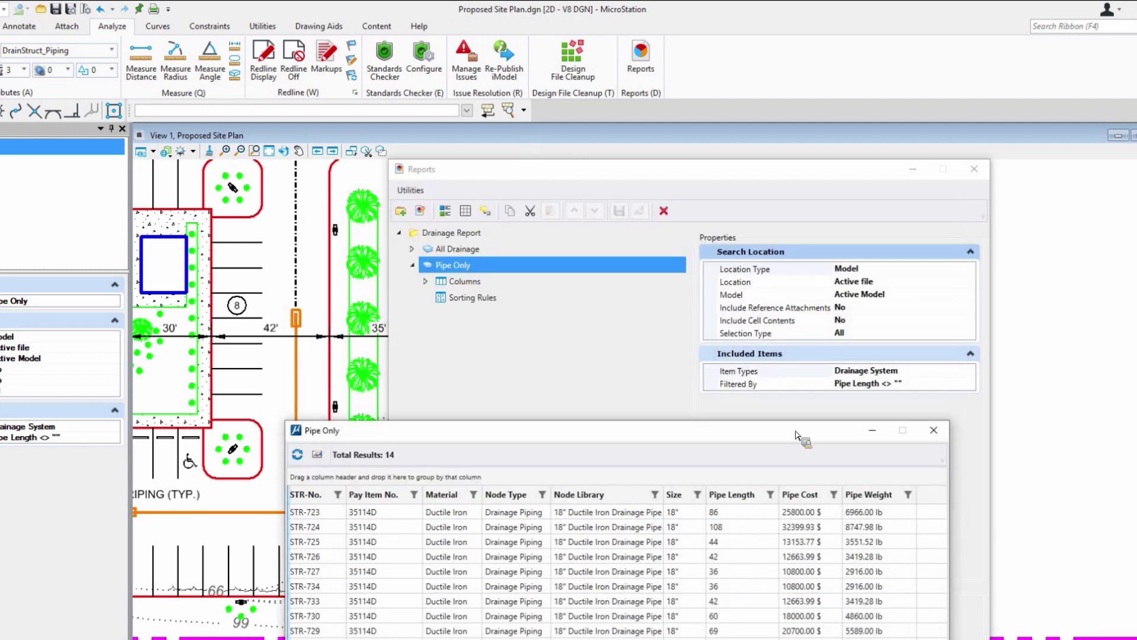
click(955, 374)
click(969, 371)
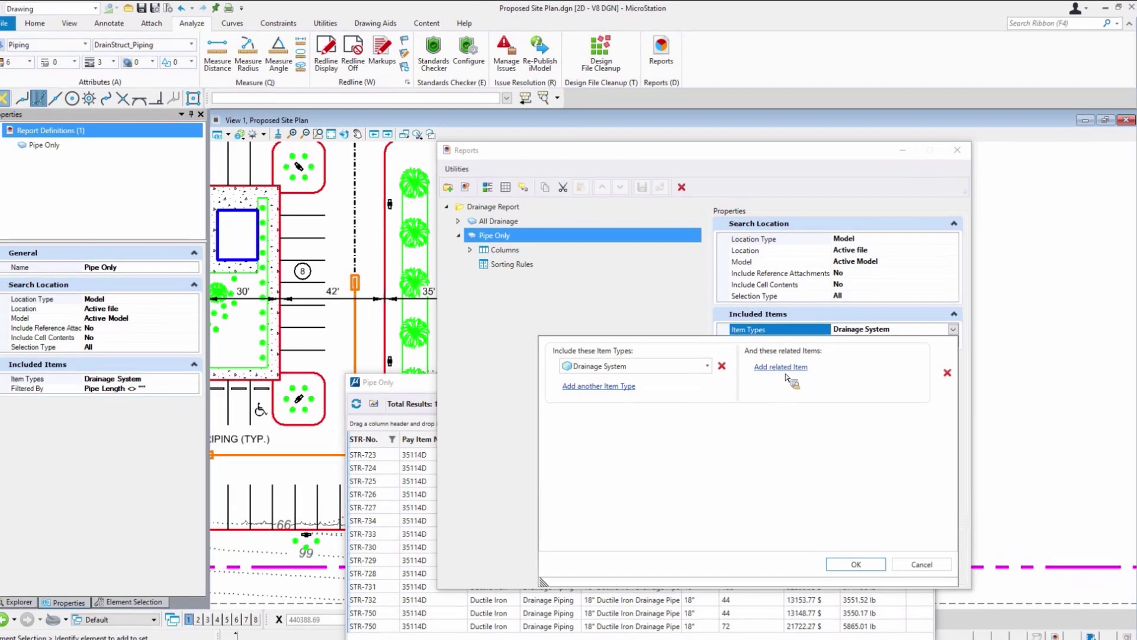
key(Escape)
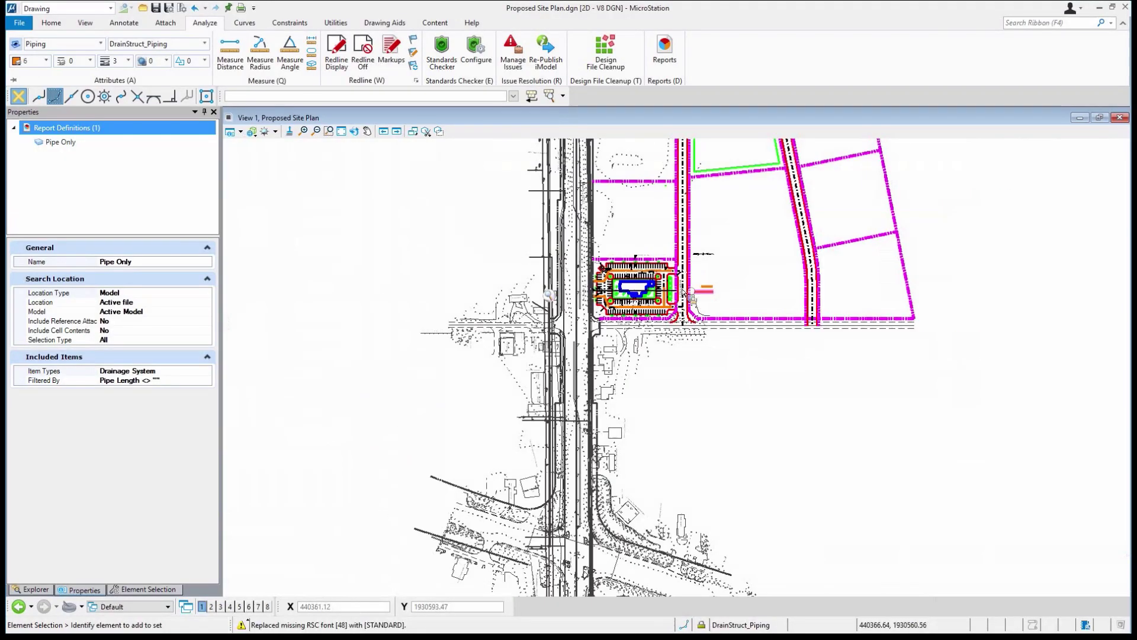
Examine the site plan's assigned geographic coordinate system and browse the Florida systems in the coordinate system library.
scroll(660, 284, up, 5)
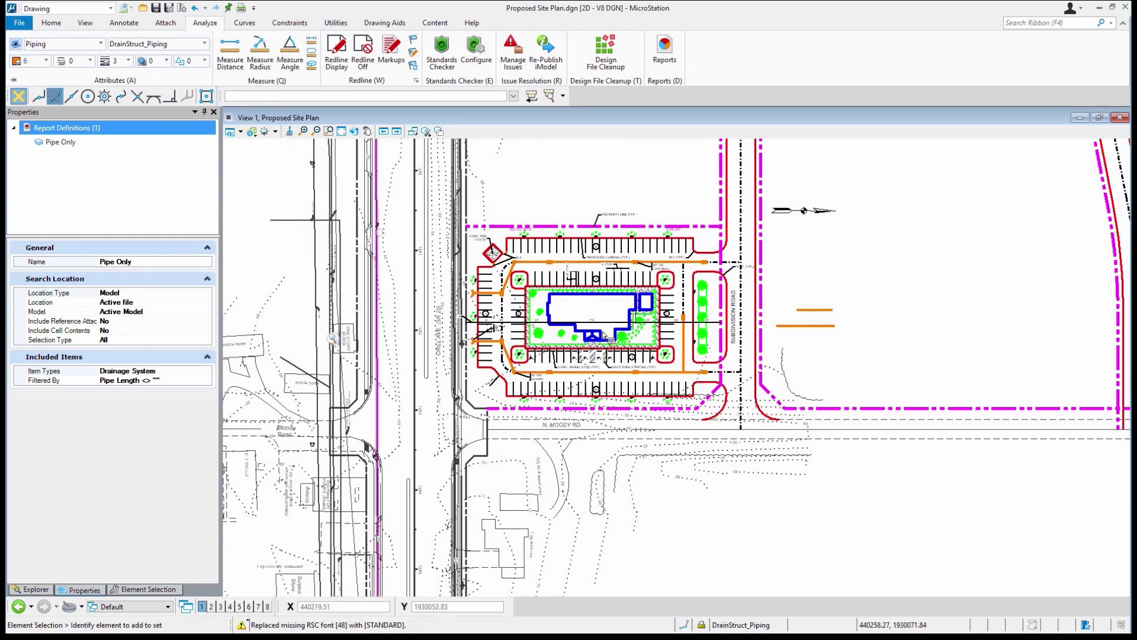
scroll(613, 305, up, 5)
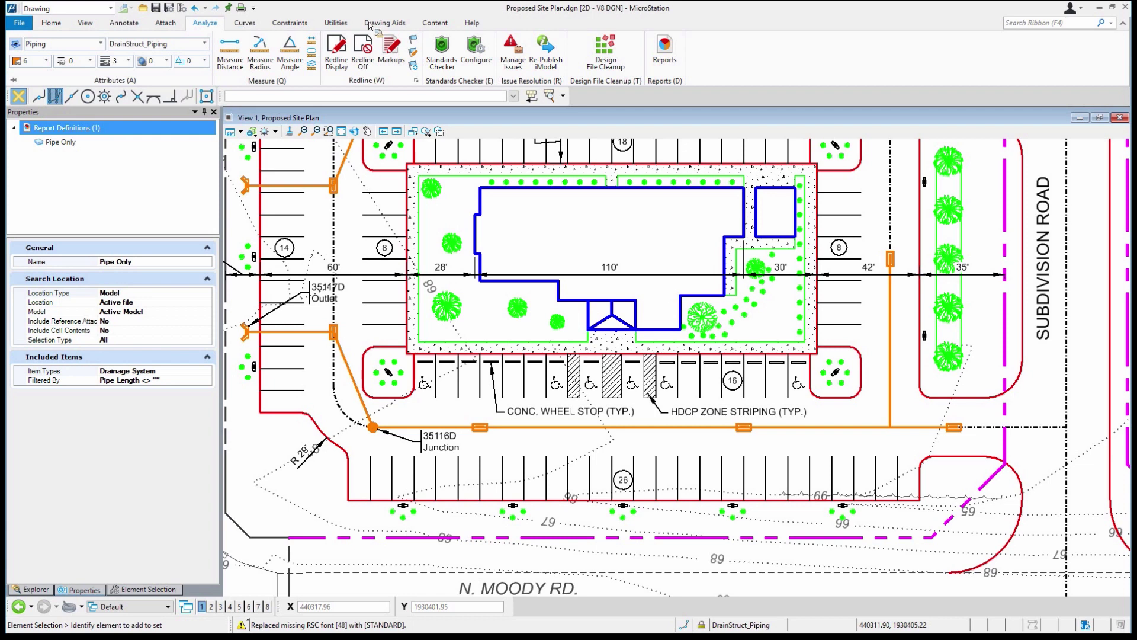
click(336, 23)
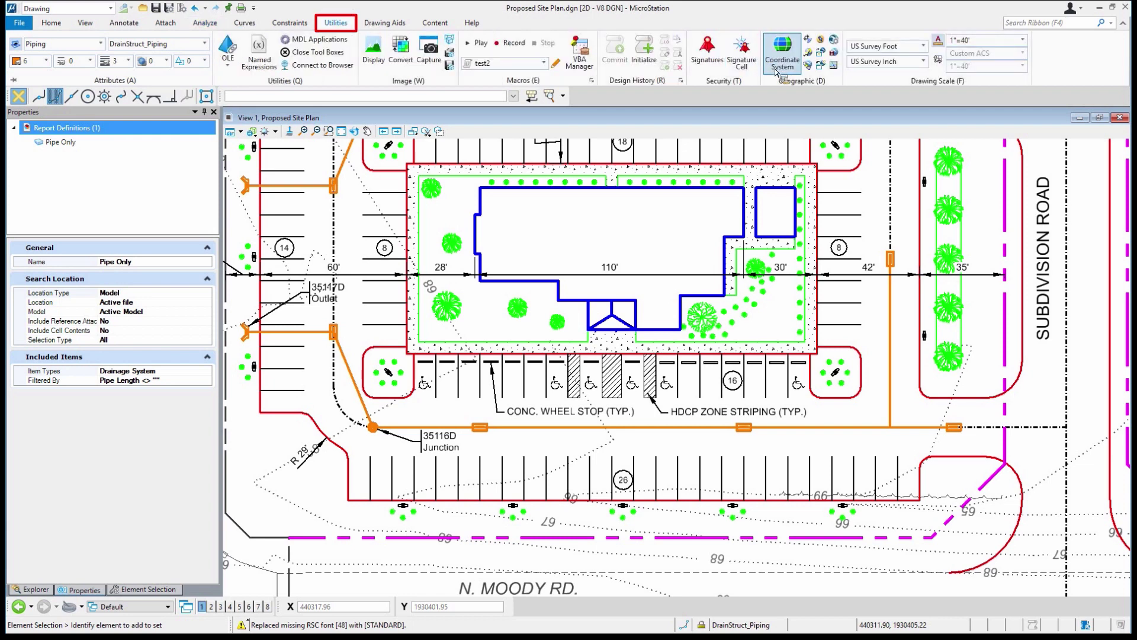
click(781, 59)
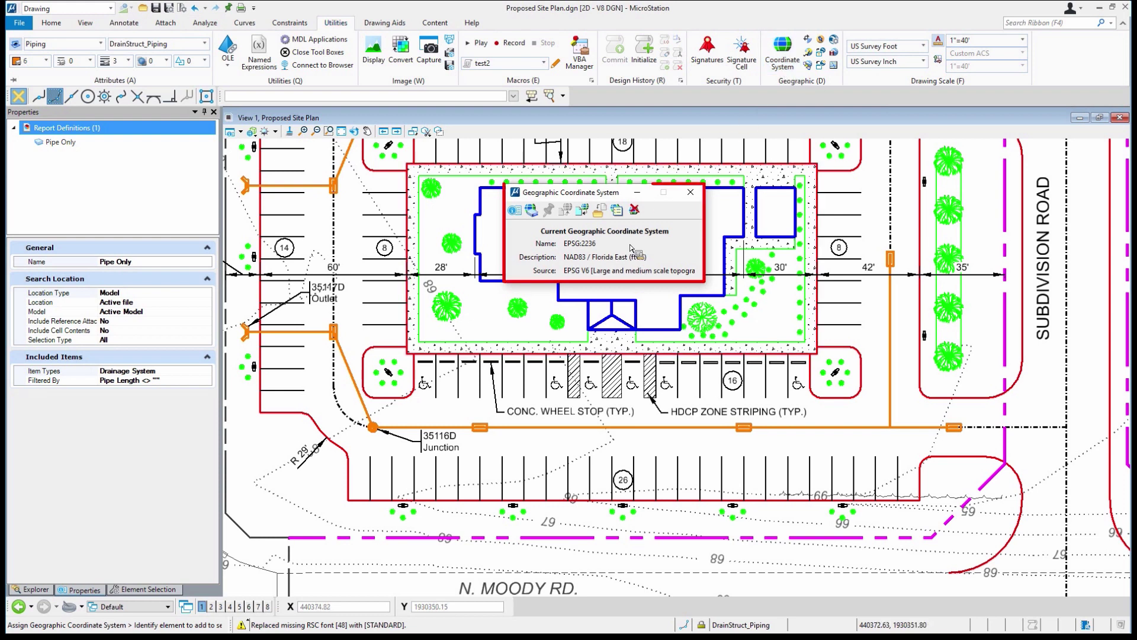
click(530, 210)
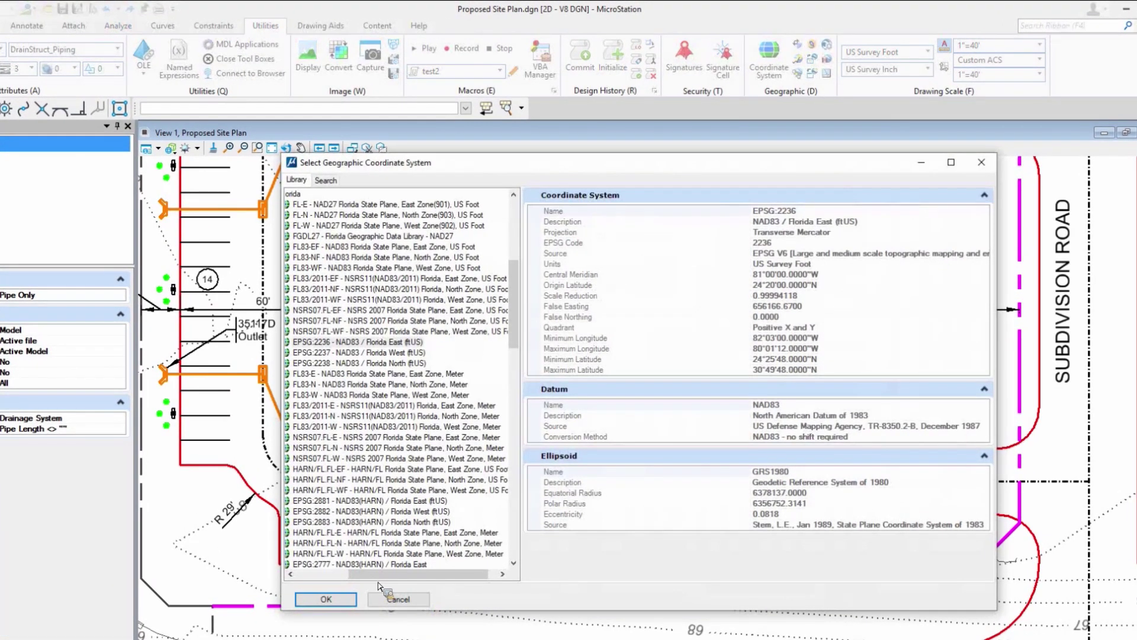
drag(363, 579, 342, 580)
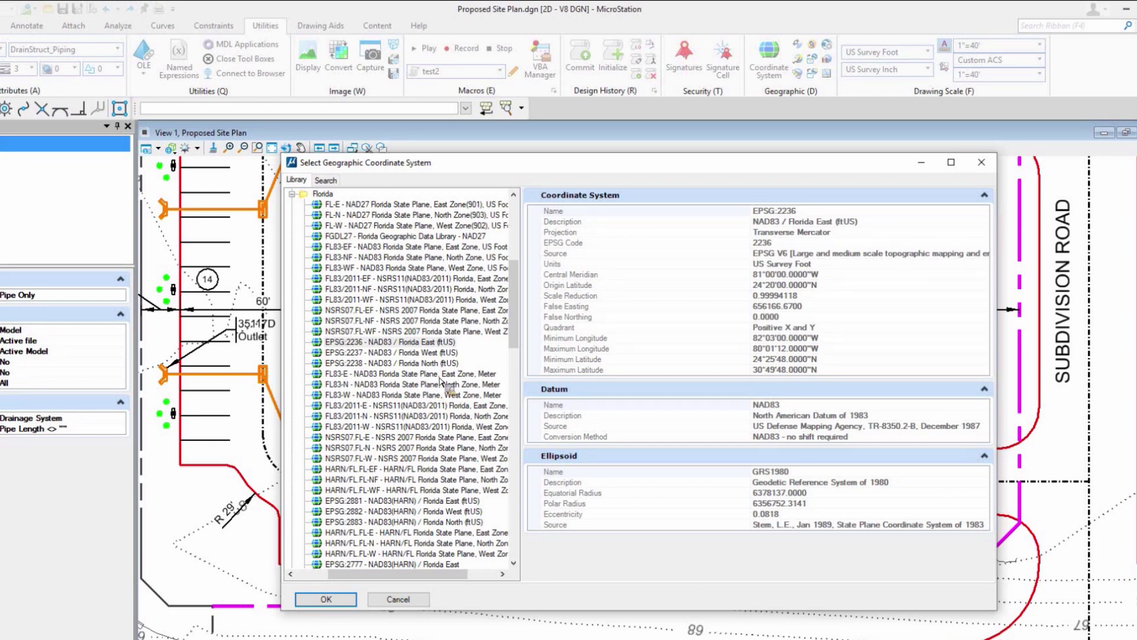
mouse_move(446, 354)
mouse_down()
mouse_move(447, 370)
mouse_move(396, 348)
mouse_move(405, 391)
mouse_move(413, 256)
mouse_move(428, 407)
mouse_move(481, 369)
mouse_move(516, 308)
mouse_move(391, 323)
mouse_move(418, 331)
mouse_move(403, 605)
mouse_move(766, 438)
mouse_move(738, 409)
mouse_up()
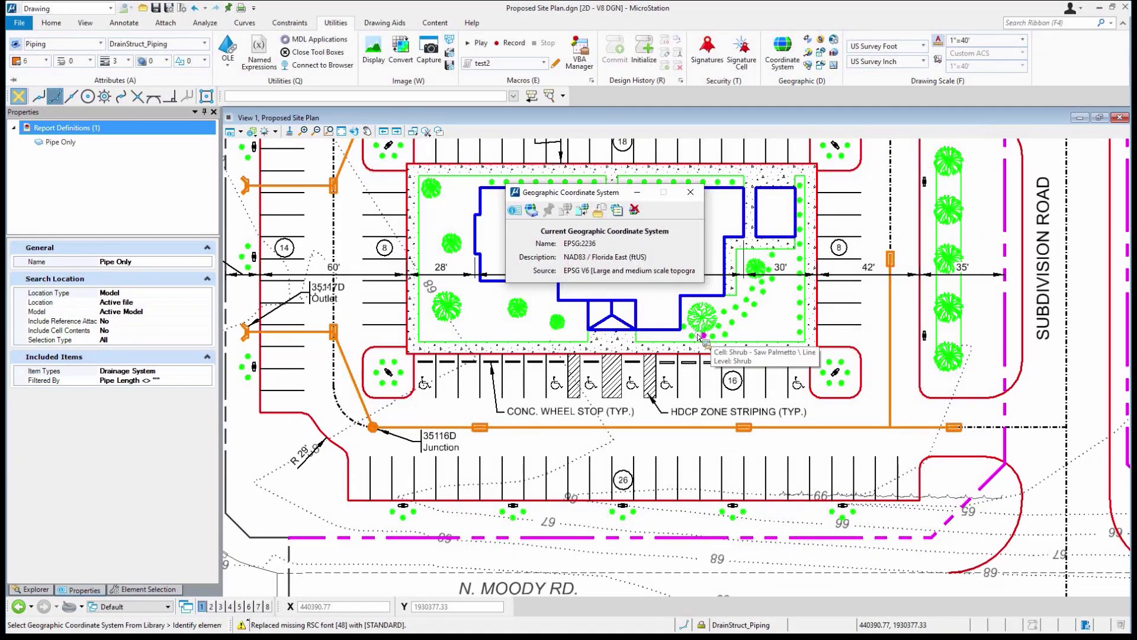
click(585, 213)
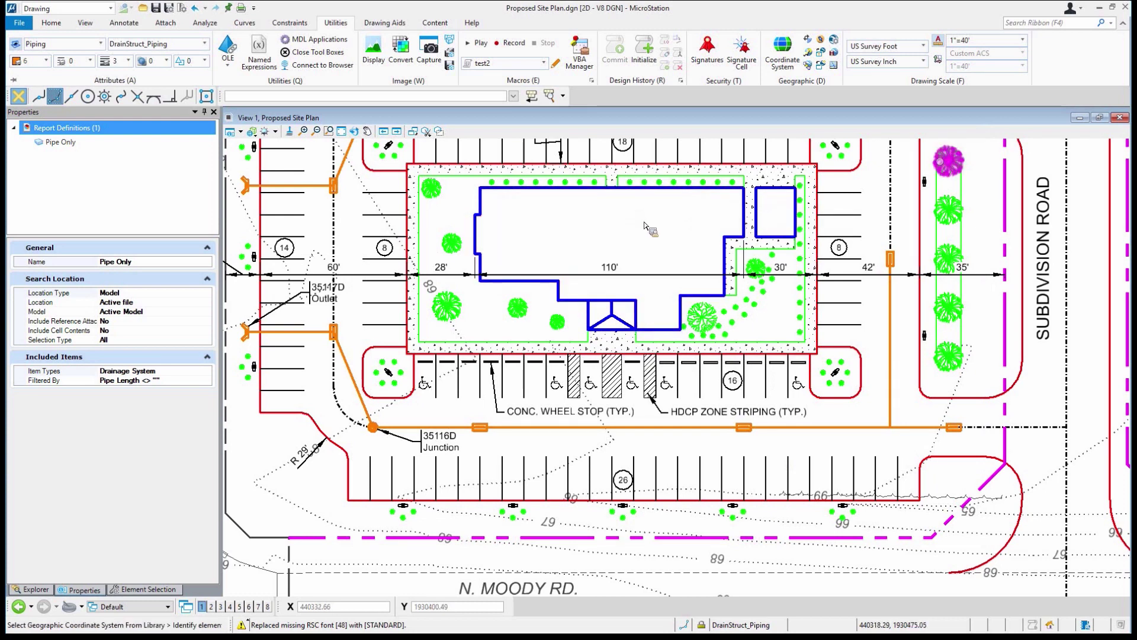
Check which account is signed in to the application.
click(1080, 9)
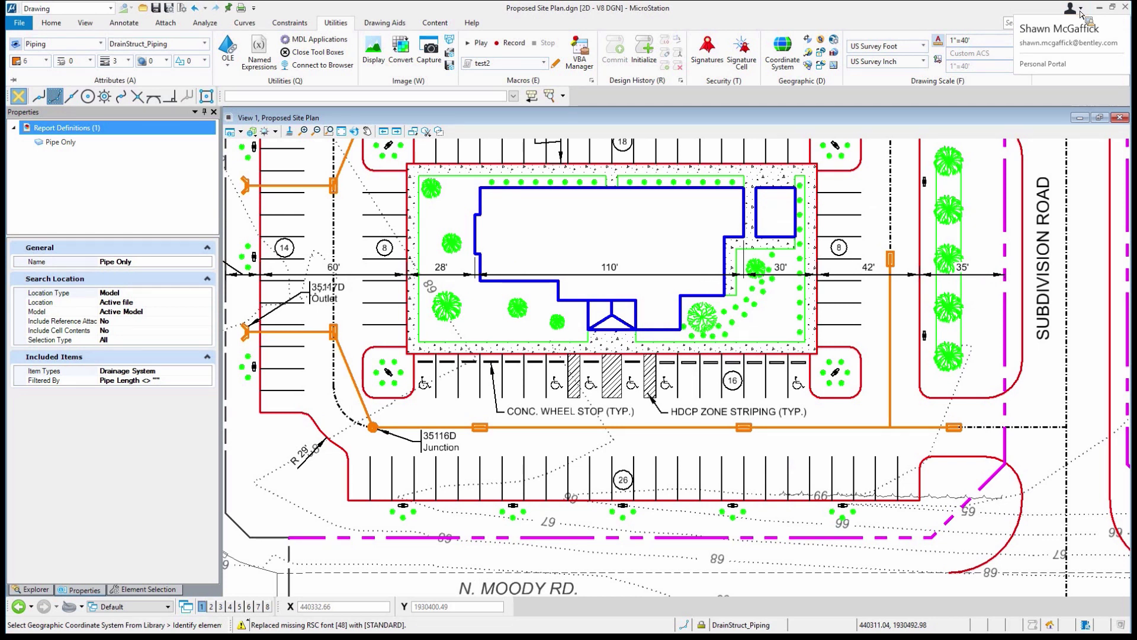
click(982, 13)
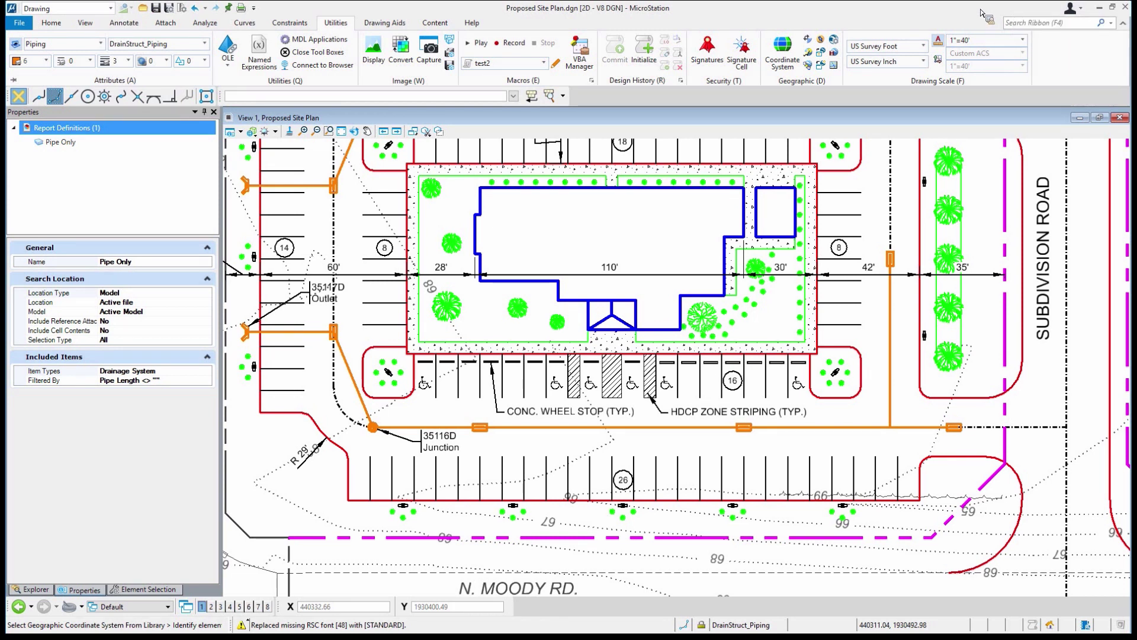
click(1084, 9)
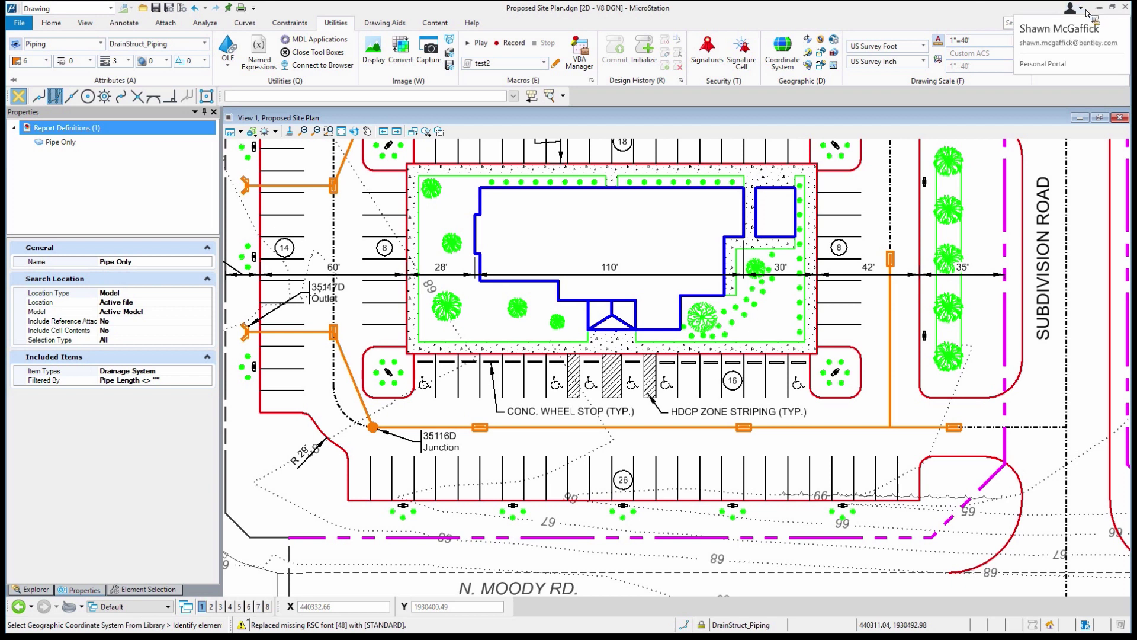
click(914, 7)
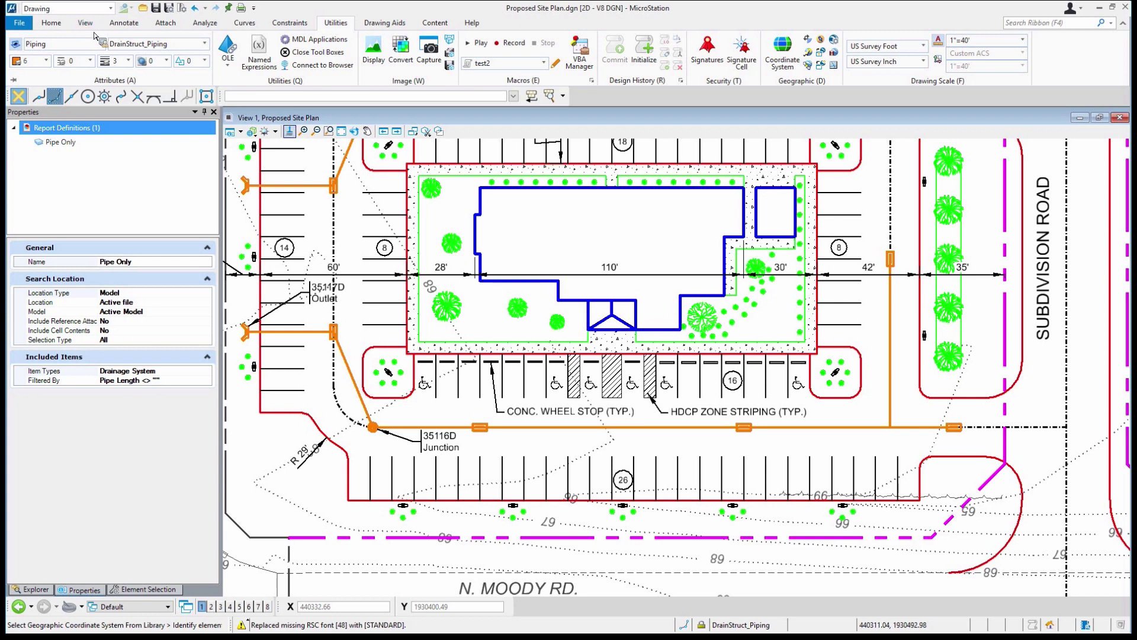
Set the background map type of View 1 to Hybrid.
click(231, 131)
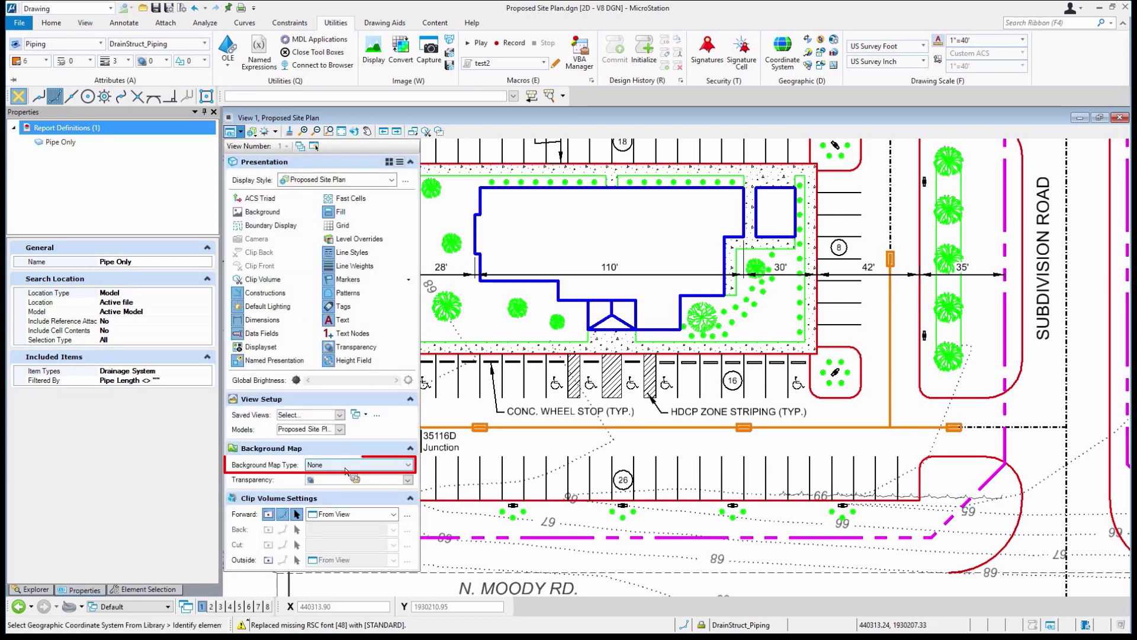
click(346, 467)
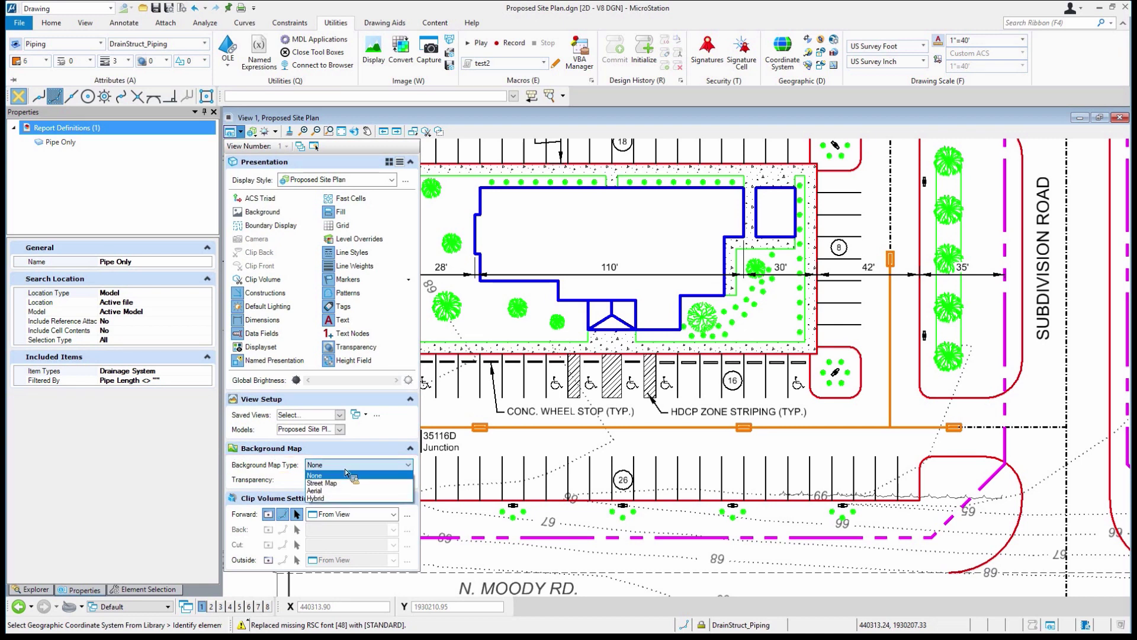
click(334, 498)
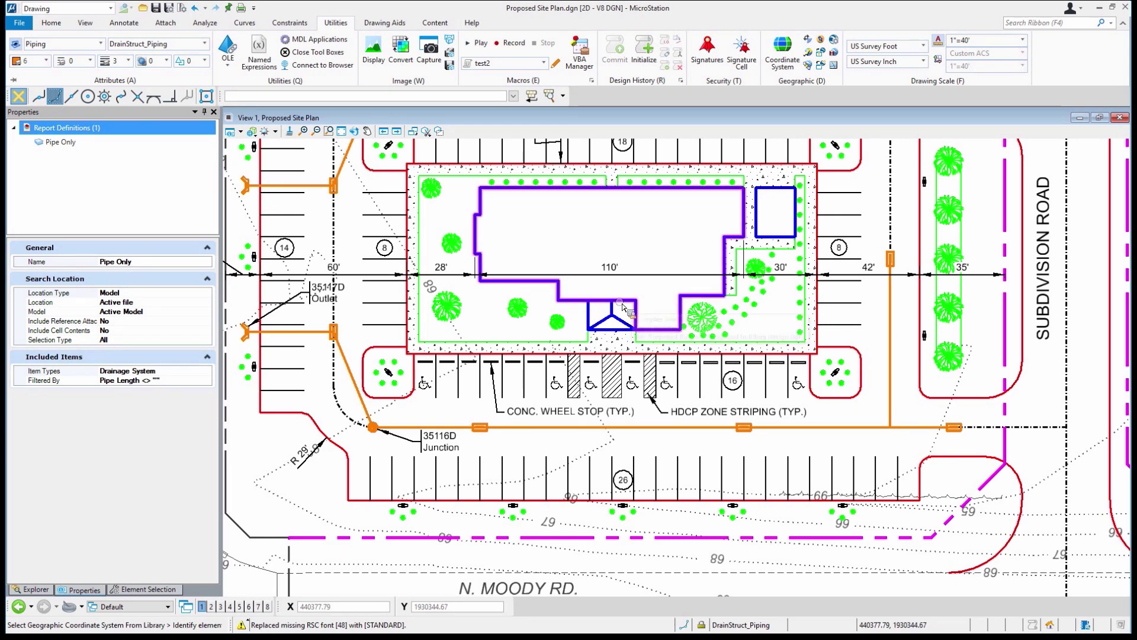
Examine the site plan's alignment with the aerial background map around Crill Ave and S Moody Rd.
scroll(623, 306, down, 5)
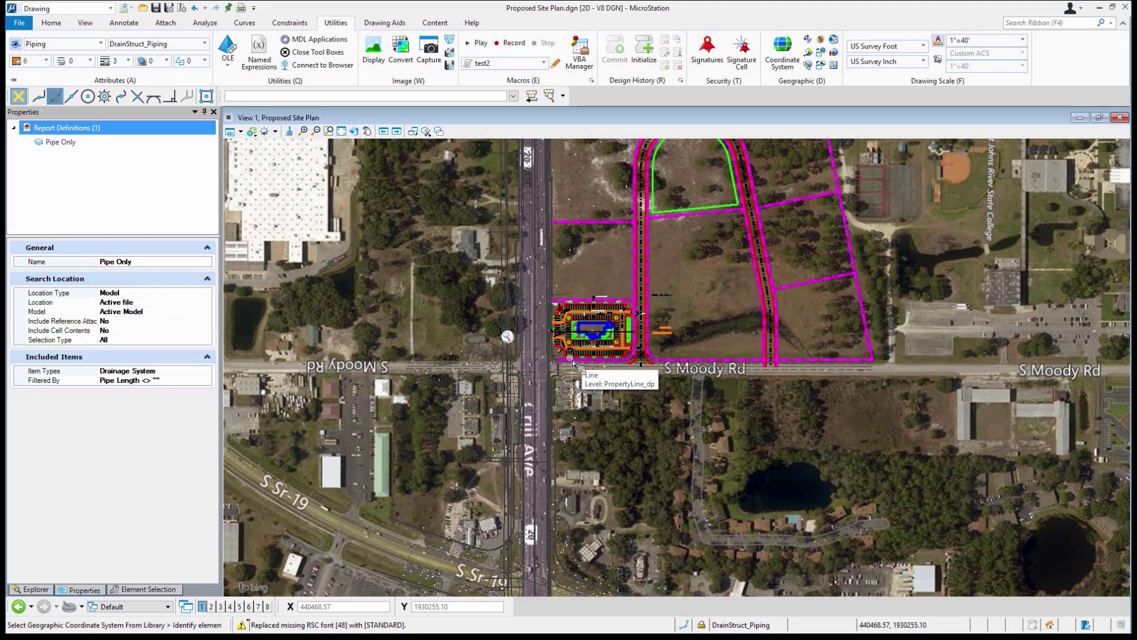
scroll(666, 254, up, 2)
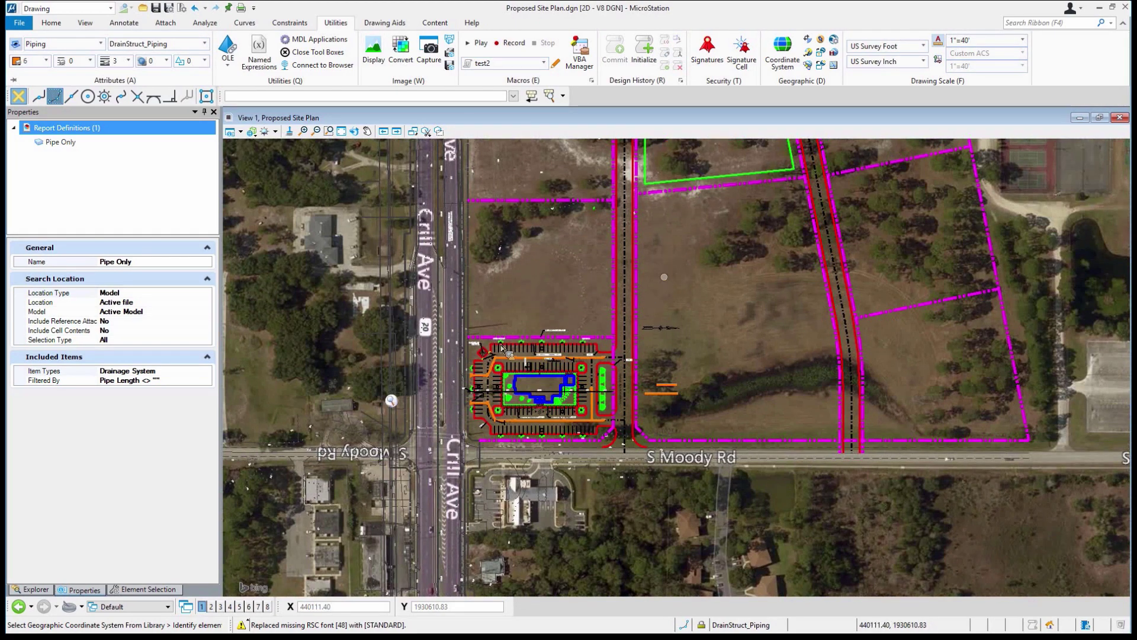
scroll(530, 414, up, 4)
scroll(532, 426, down, 2)
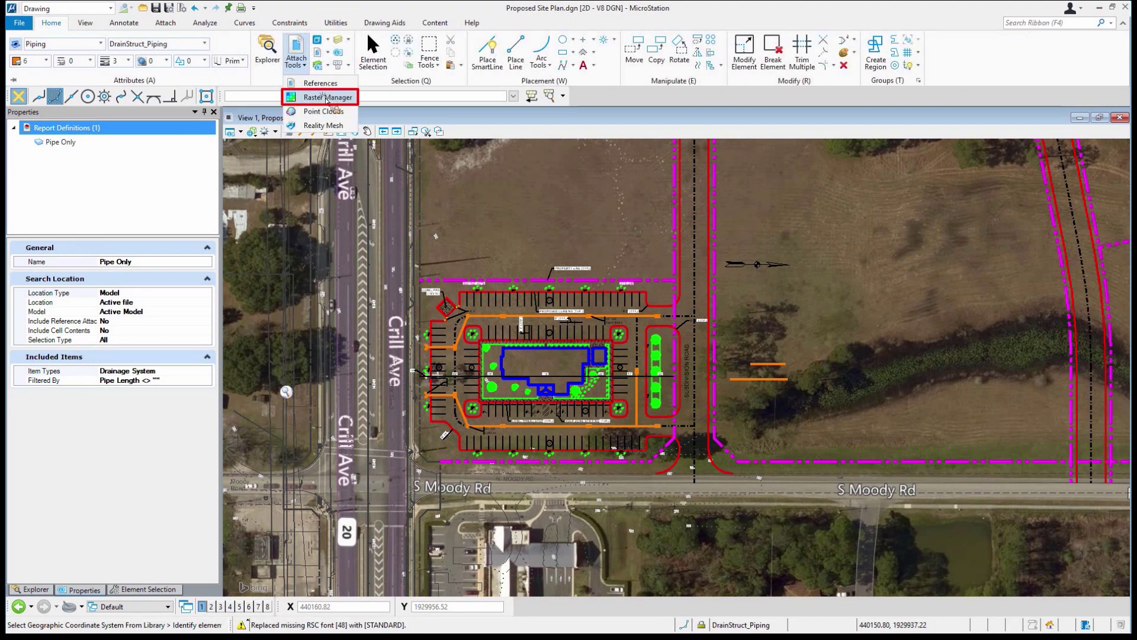
Check the Raster Manager for attached raster files and close it.
click(327, 99)
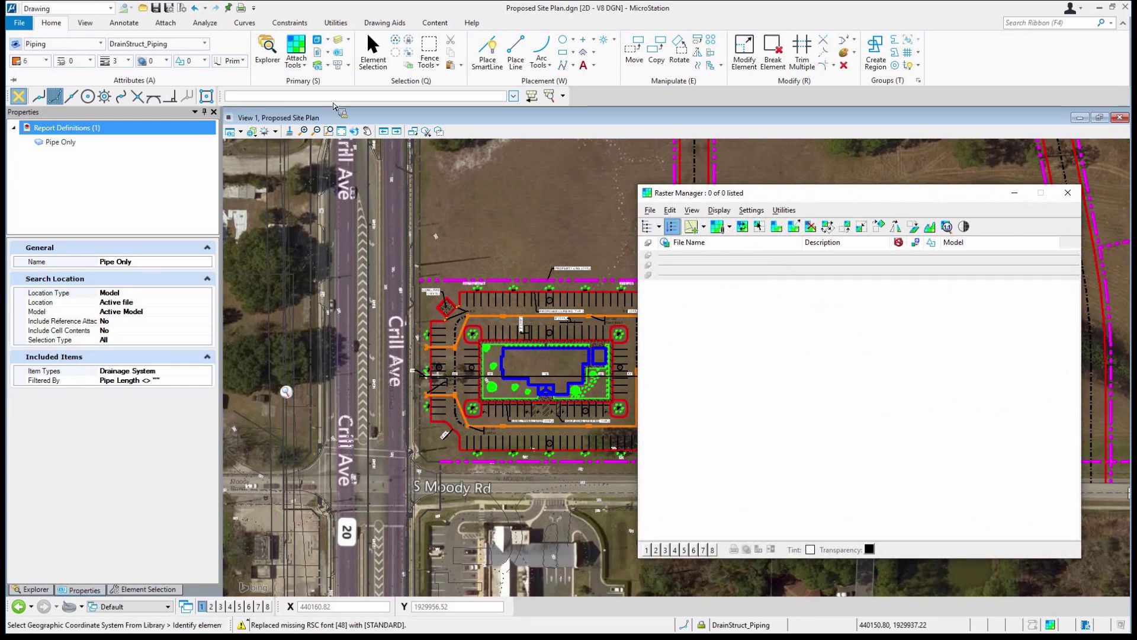
click(1068, 193)
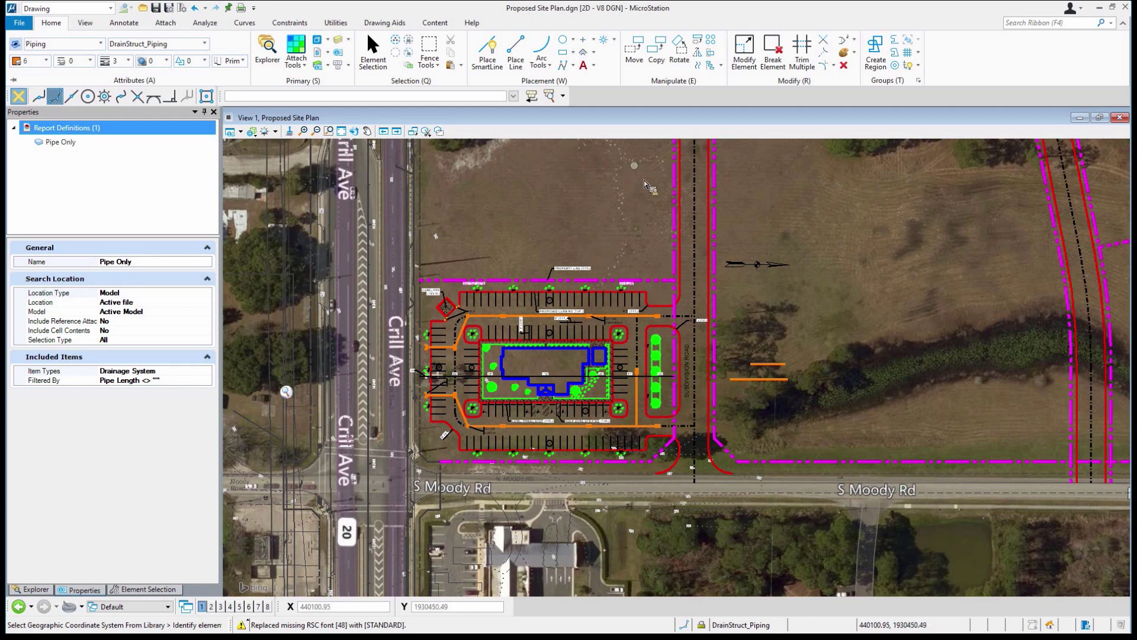
middle_drag(660, 186, 661, 187)
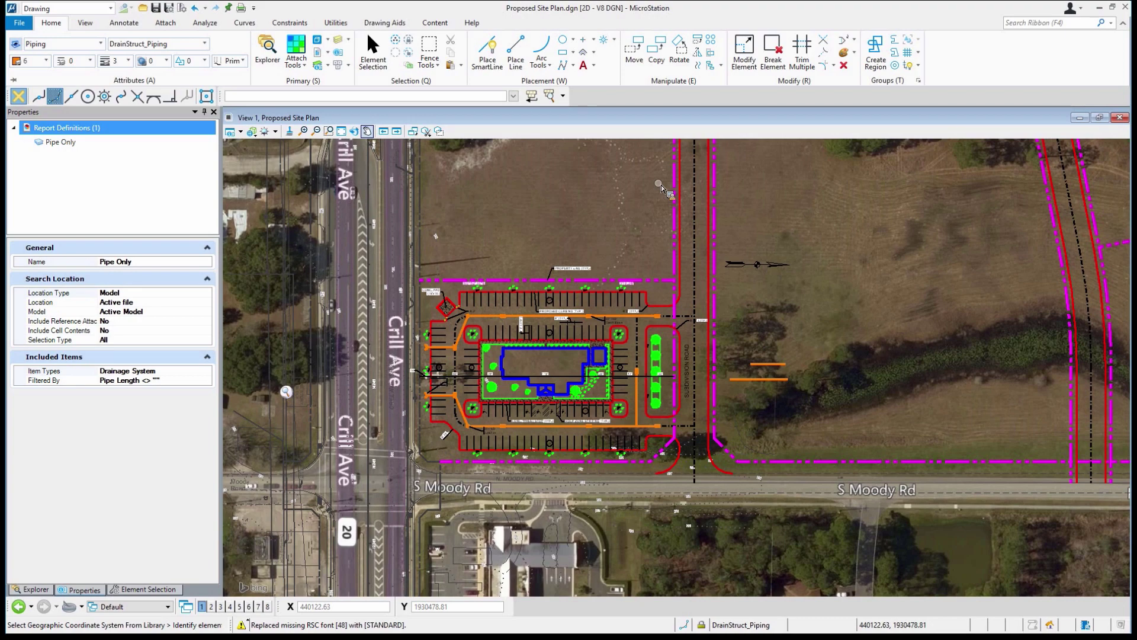